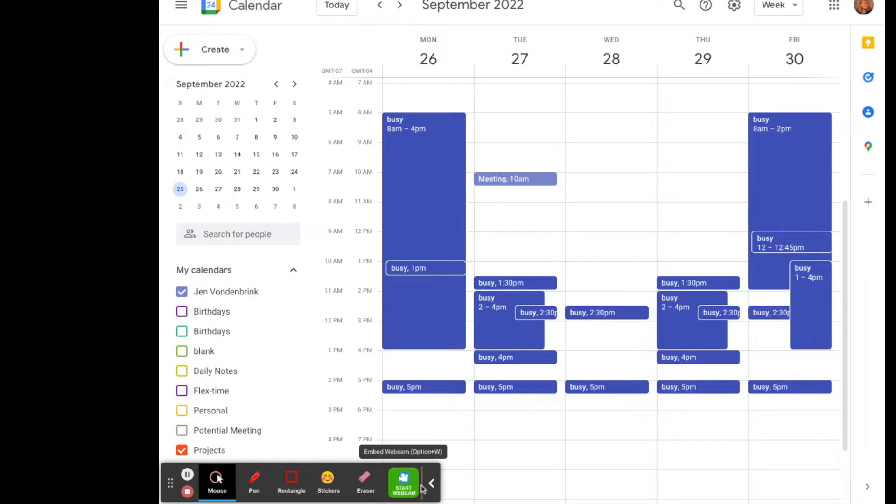
pyautogui.click(433, 487)
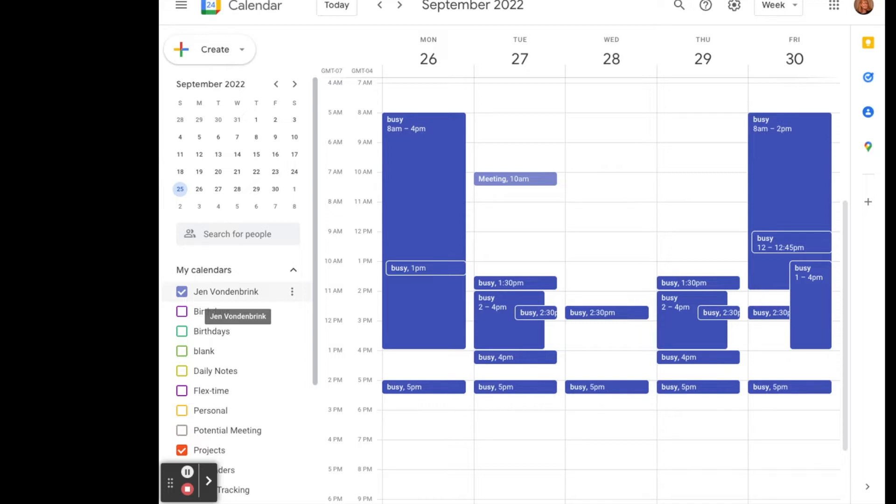
pyautogui.scroll(-3, 215, 392)
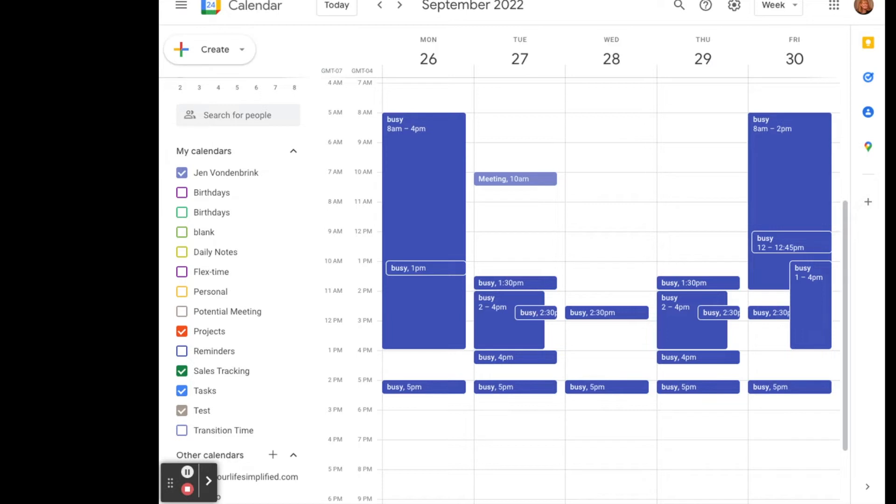
# Start a new event titled "Work on project" on Thursday, September 29, from 10:00am to 11:00am
pyautogui.click(700, 177)
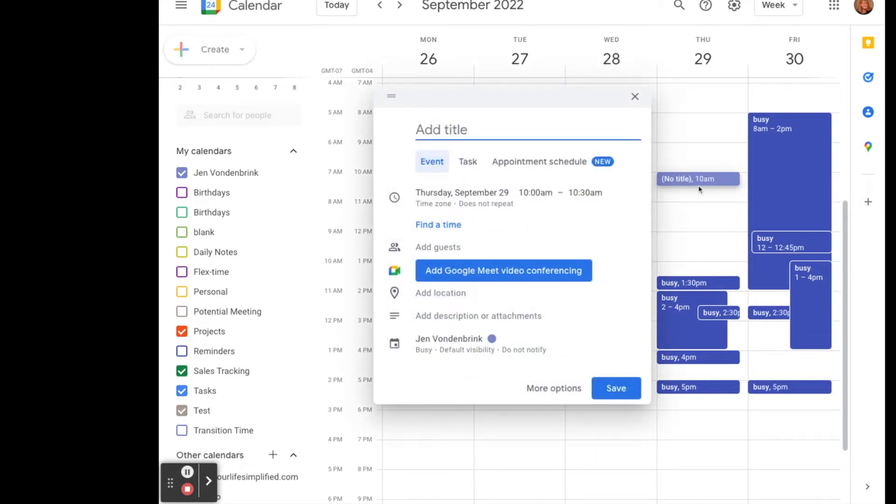
pyautogui.write('W')
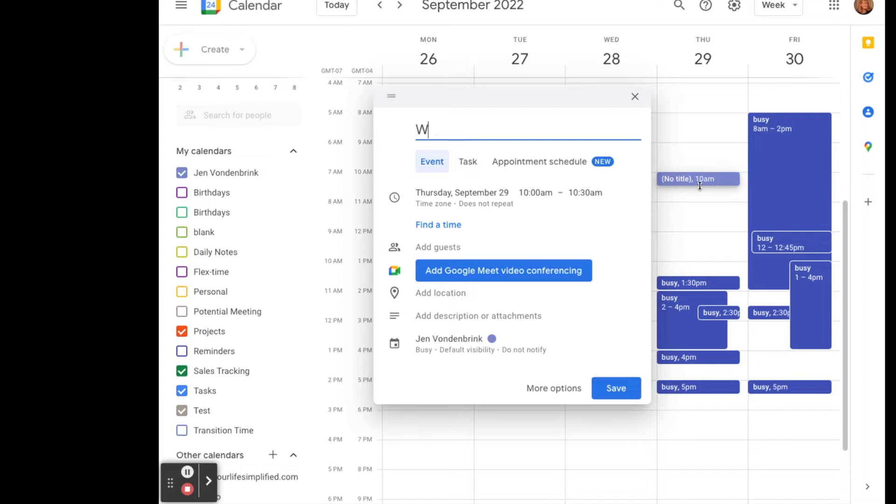
pyautogui.write('ork on projc')
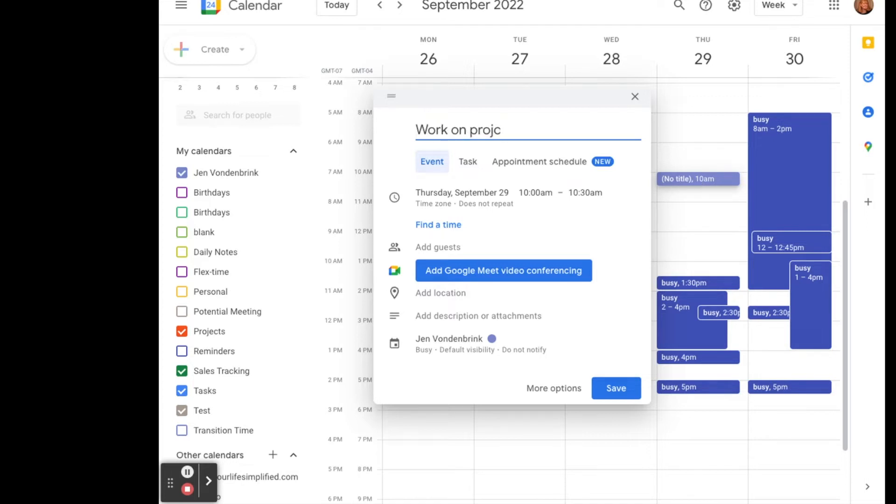
pyautogui.press('BackSpace')
pyautogui.write('ect')
pyautogui.click(588, 197)
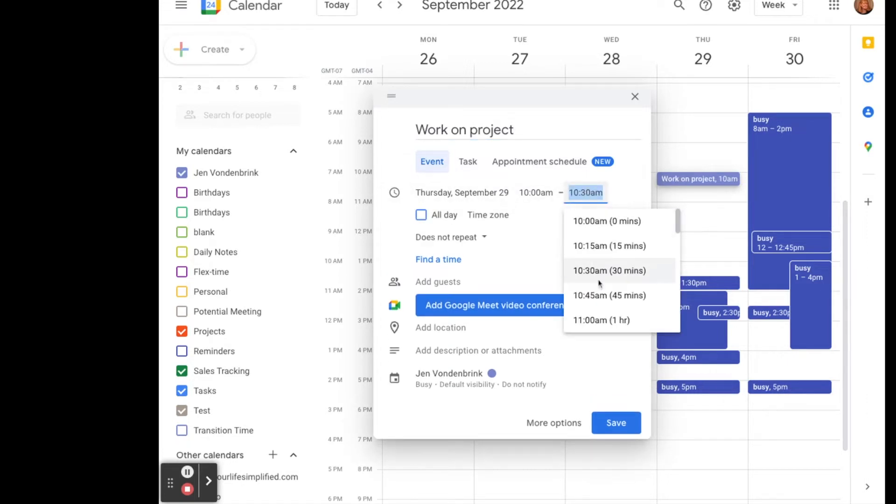
pyautogui.click(597, 323)
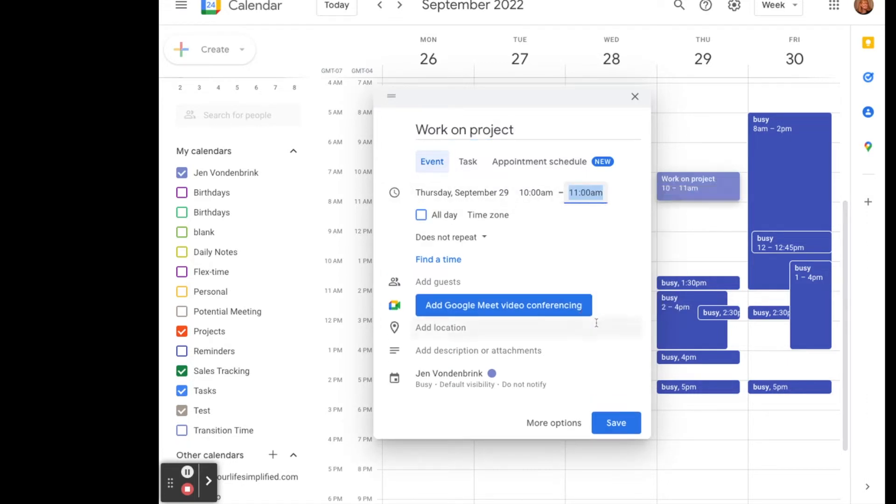
# Assign the "Work on project" event to the Projects calendar with availability Free, and save it
pyautogui.click(448, 381)
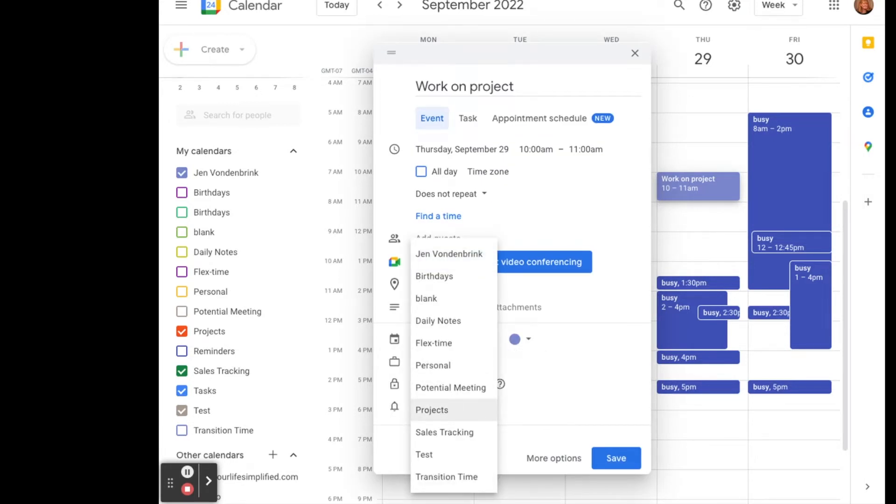
pyautogui.click(429, 409)
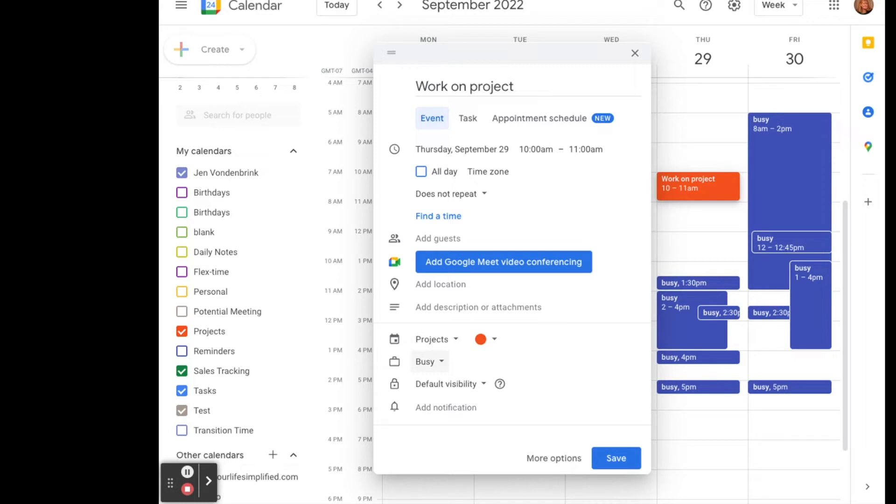
pyautogui.click(427, 362)
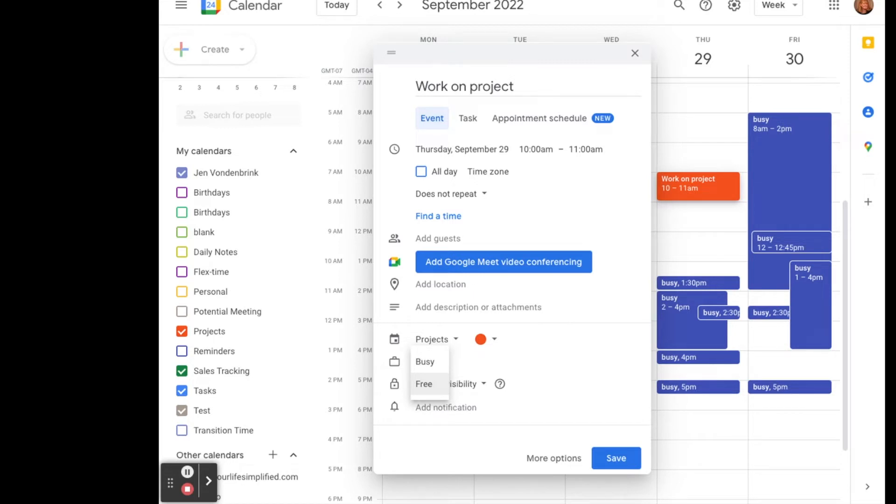
pyautogui.click(424, 384)
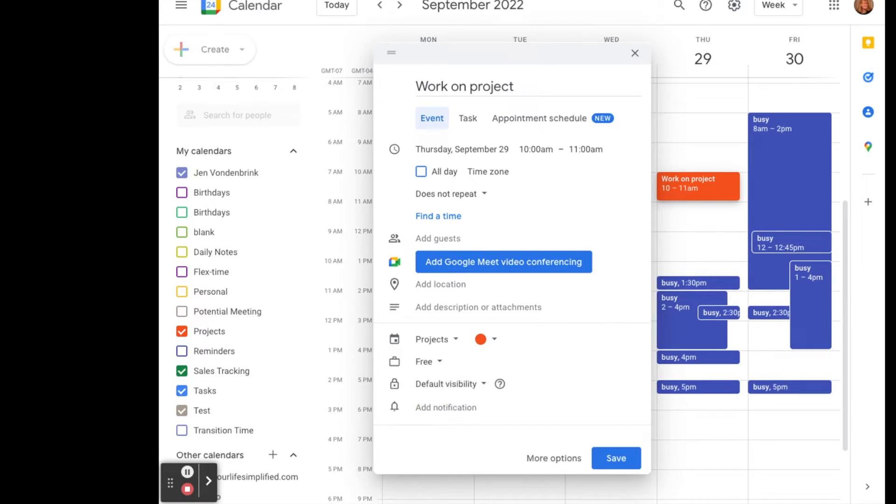
pyautogui.click(617, 461)
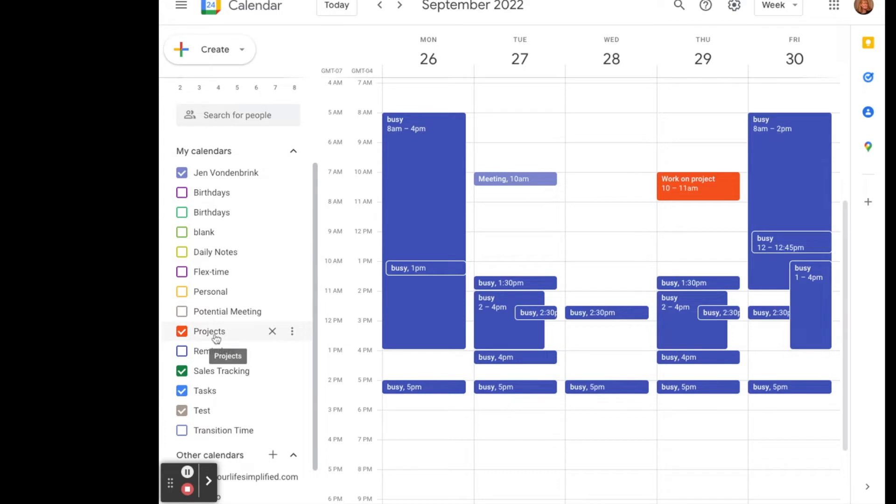
# Create a new calendar named "Projects 2"
pyautogui.scroll(-1, 196, 401)
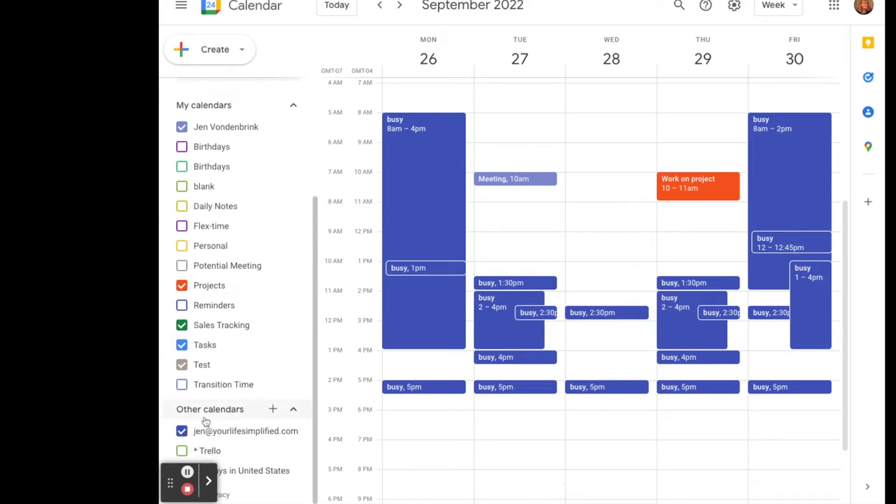
pyautogui.click(273, 411)
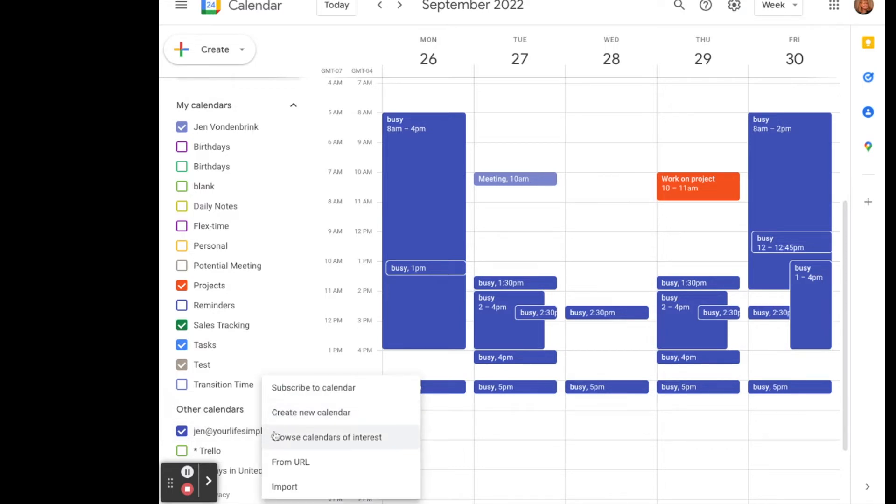
pyautogui.click(297, 423)
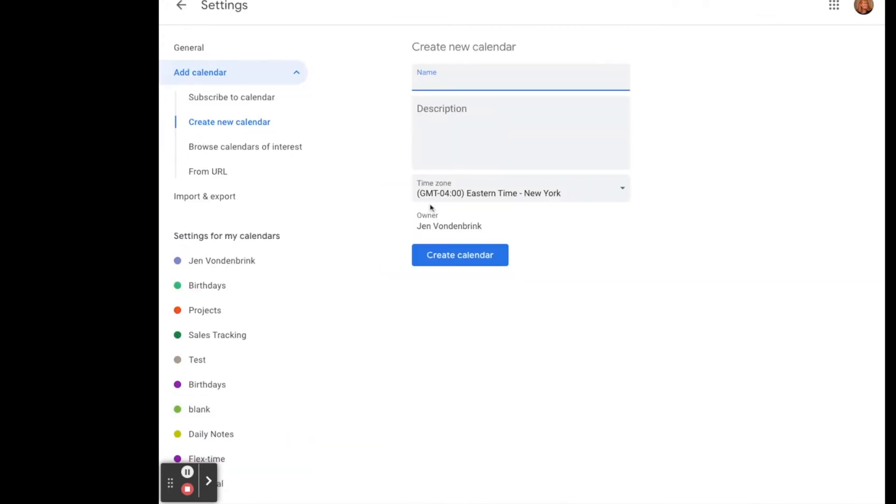
pyautogui.write('Projects 2')
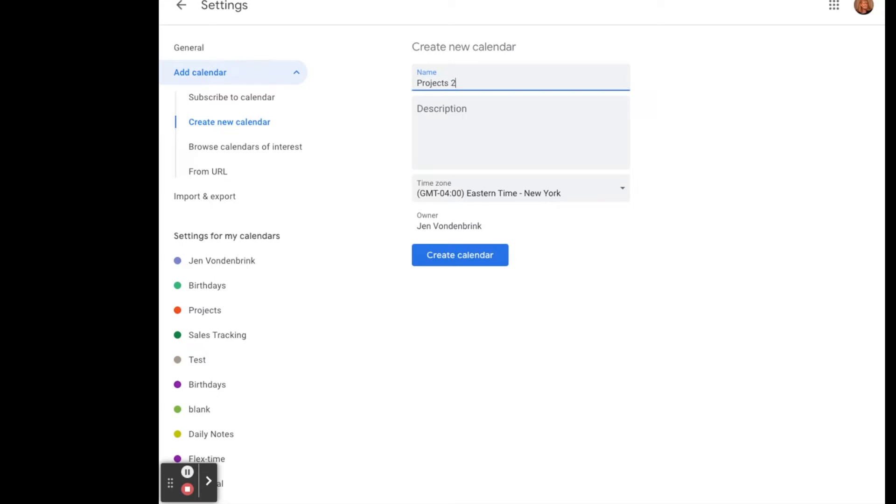
pyautogui.click(460, 262)
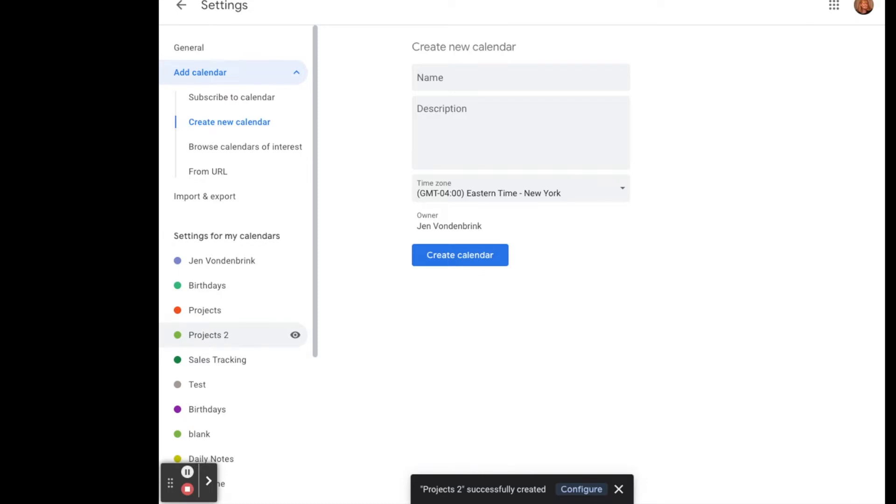
# Return to the week view and change the Projects 2 calendar's colour to light salmon red
pyautogui.click(181, 6)
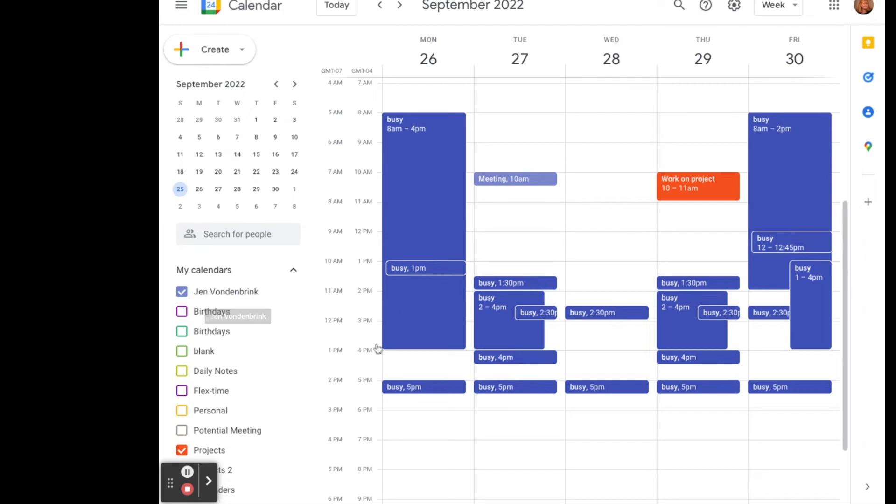
pyautogui.scroll(-3, 261, 401)
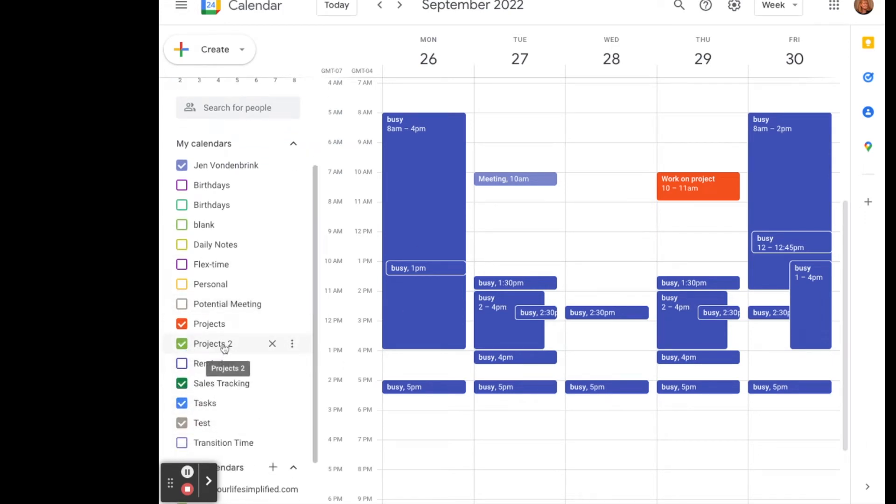
pyautogui.click(292, 346)
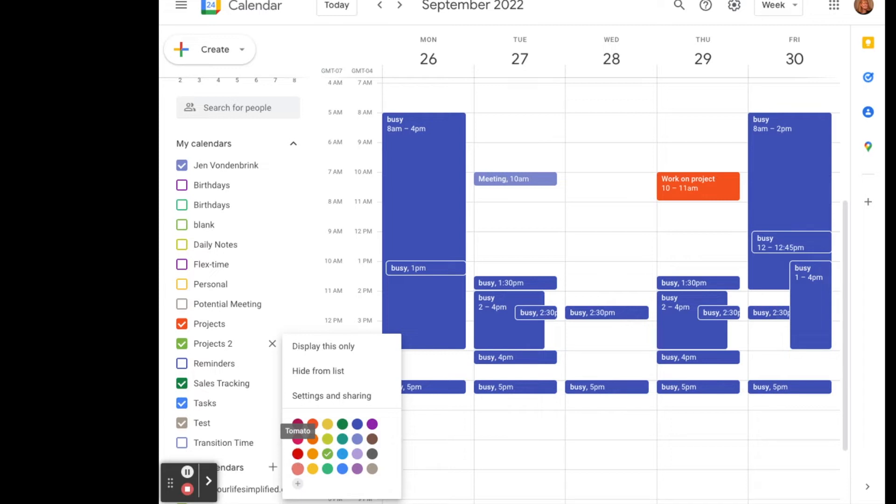
pyautogui.click(297, 469)
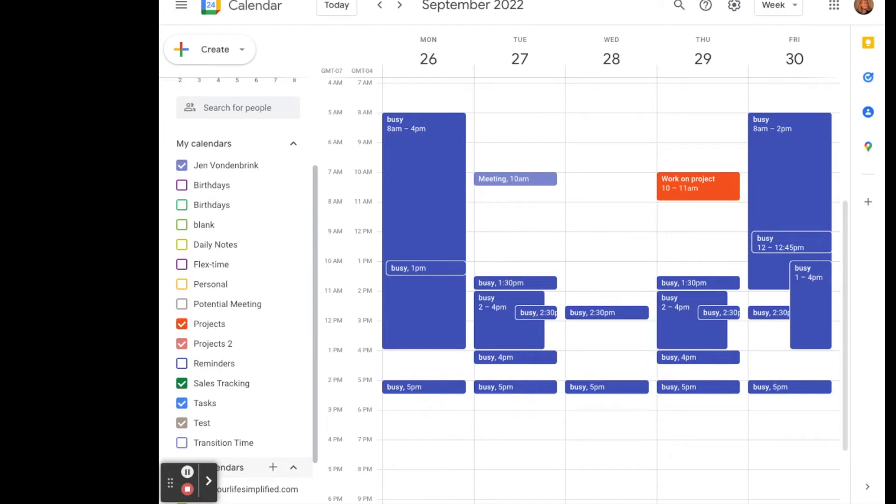
# Start a new event titled "Work on projects from project 2" on Thursday, September 29, from 11:00am to 12:00pm
pyautogui.click(727, 210)
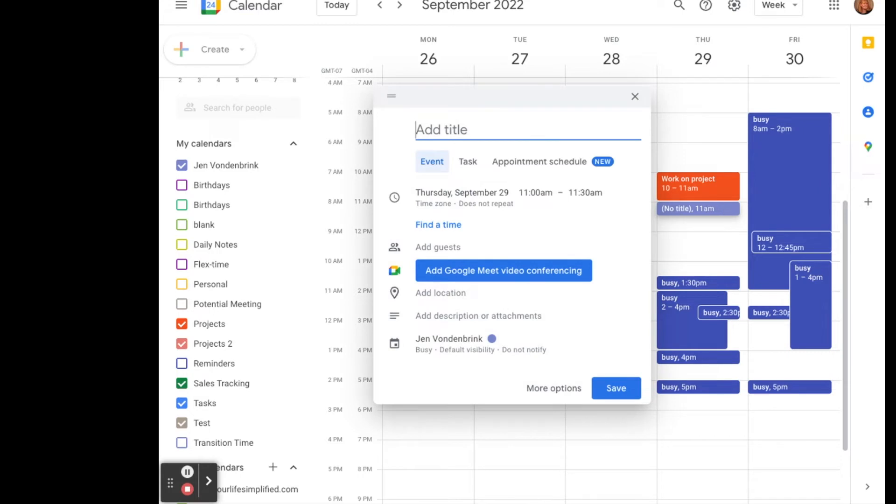
pyautogui.write('Work ')
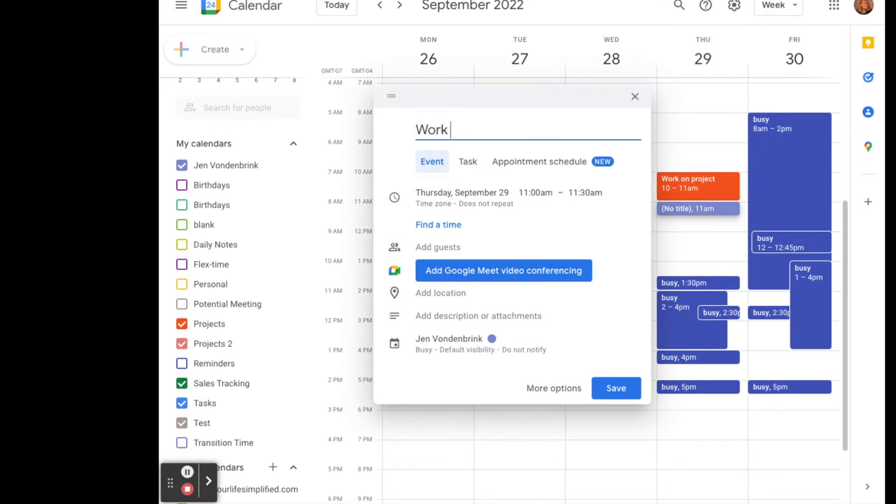
pyautogui.write('on projects f')
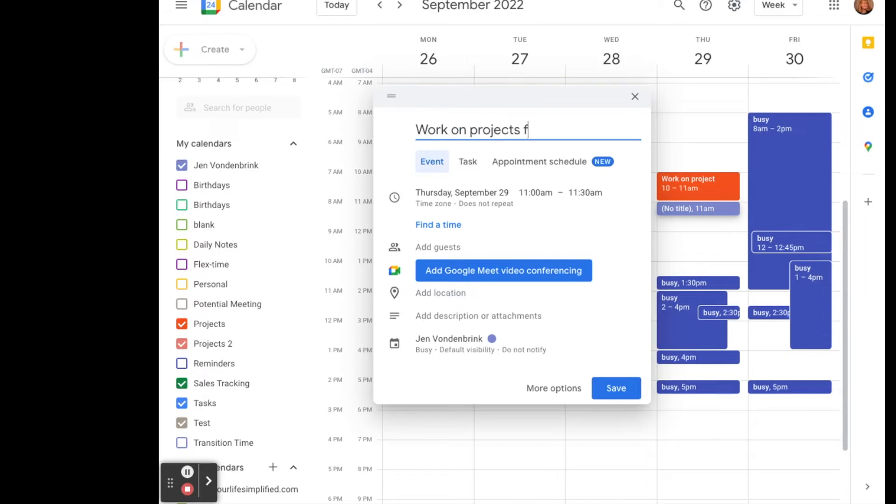
pyautogui.write('rom project')
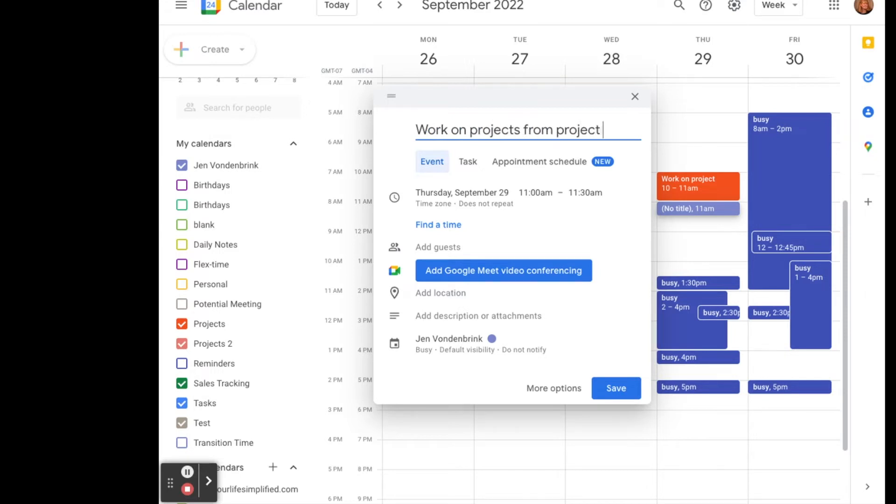
pyautogui.write(' 2')
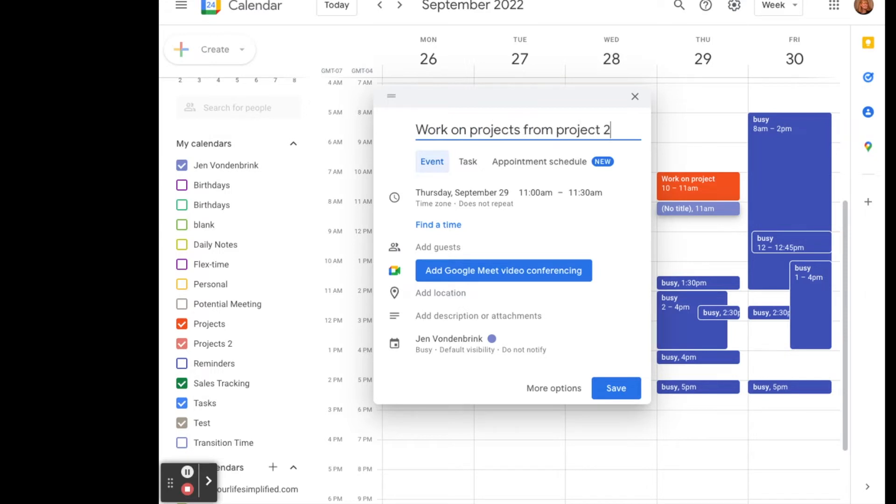
pyautogui.click(593, 196)
pyautogui.click(594, 199)
pyautogui.click(596, 318)
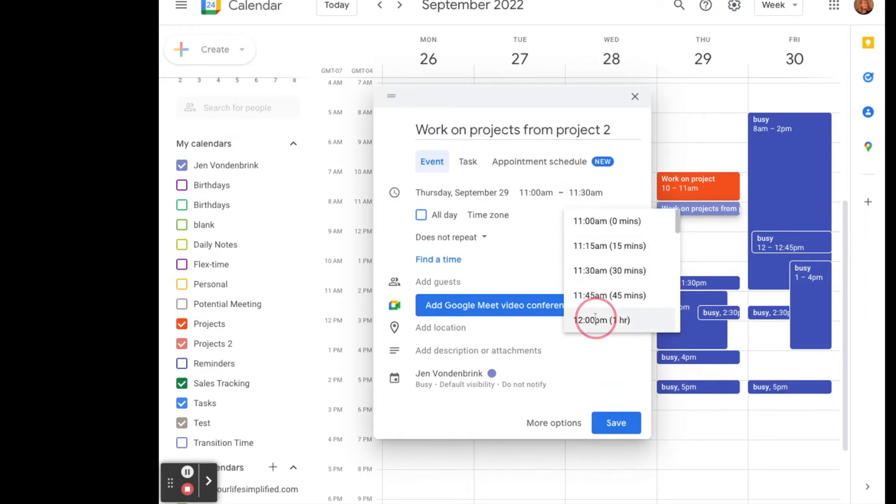
# Assign the "Work on projects from project 2" event to the Projects 2 calendar with availability Free, and save it
pyautogui.click(455, 374)
pyautogui.click(451, 343)
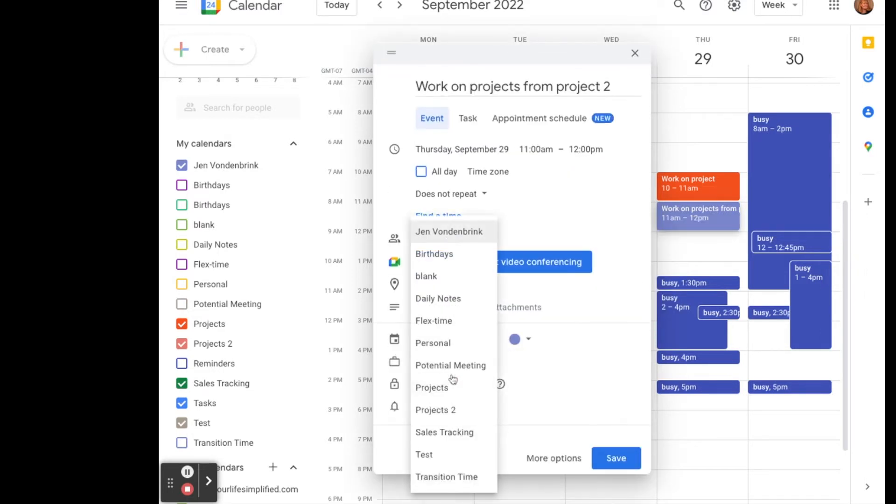
pyautogui.click(450, 409)
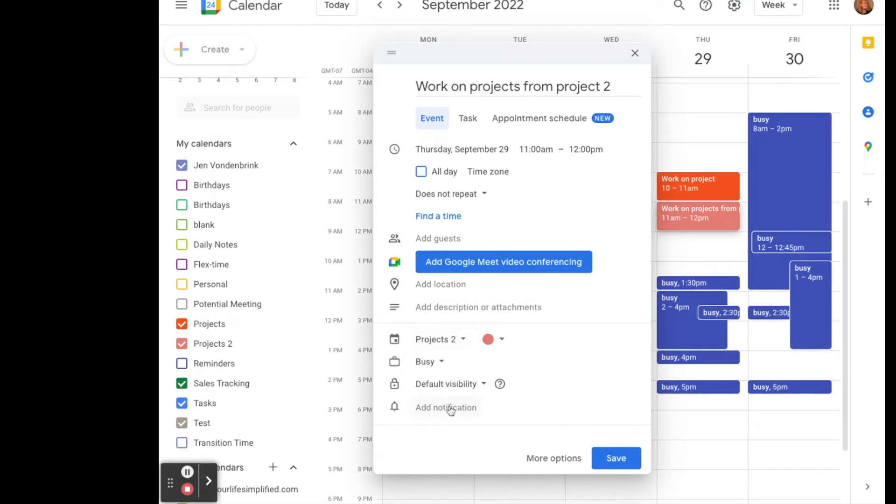
pyautogui.click(430, 364)
pyautogui.click(428, 385)
pyautogui.click(599, 463)
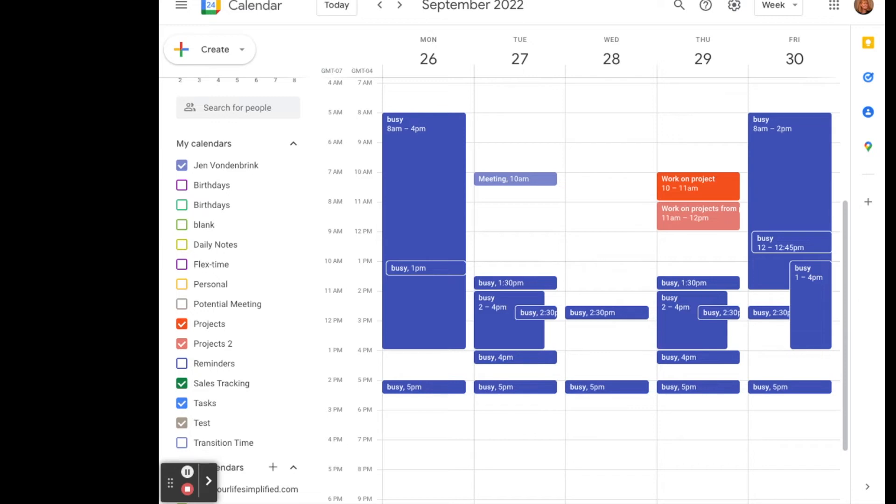
# Show the Personal calendar's events in the week view, and hide them again
pyautogui.click(183, 286)
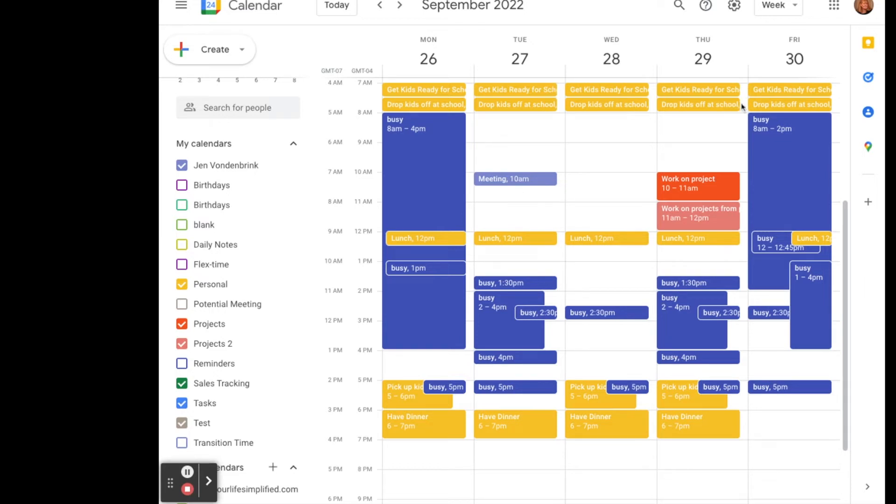
pyautogui.click(182, 285)
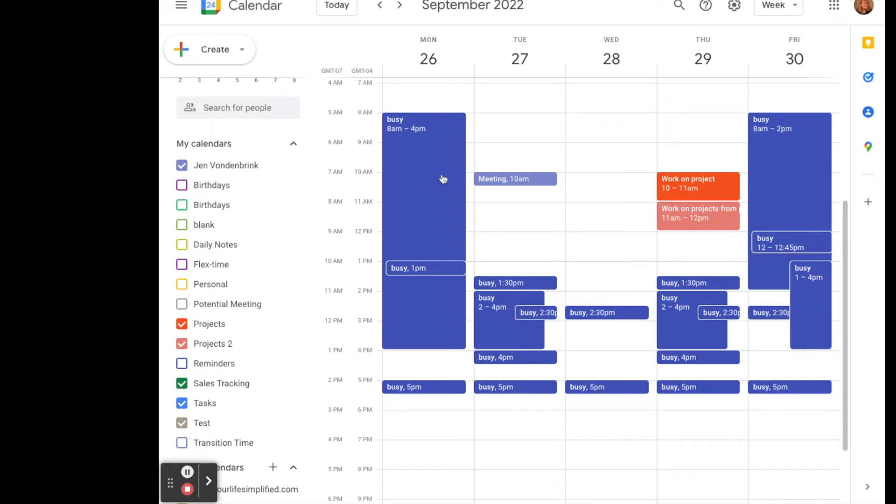
# Hide the Projects and Projects 2 calendars, and bring back only Projects in the week view
pyautogui.click(181, 324)
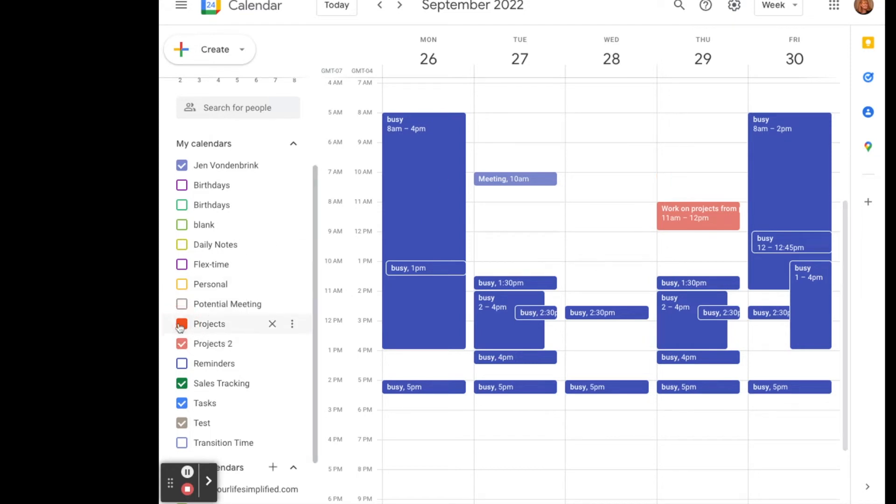
pyautogui.click(181, 350)
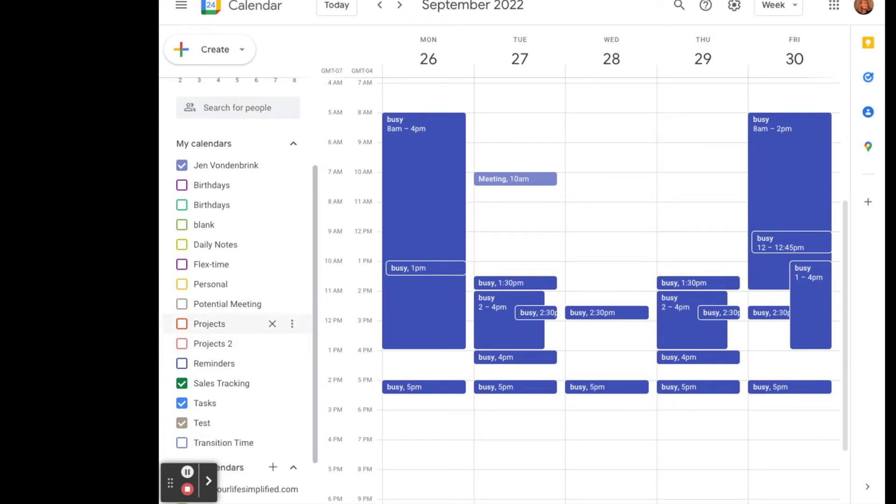
pyautogui.click(181, 323)
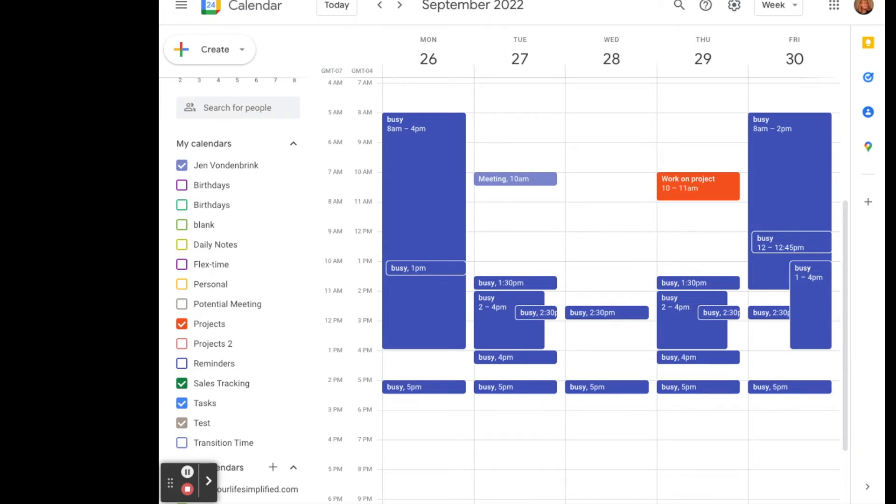
# Switch to Gmail, open the "Important information" email, and create a calendar event from it
pyautogui.click(322, 1)
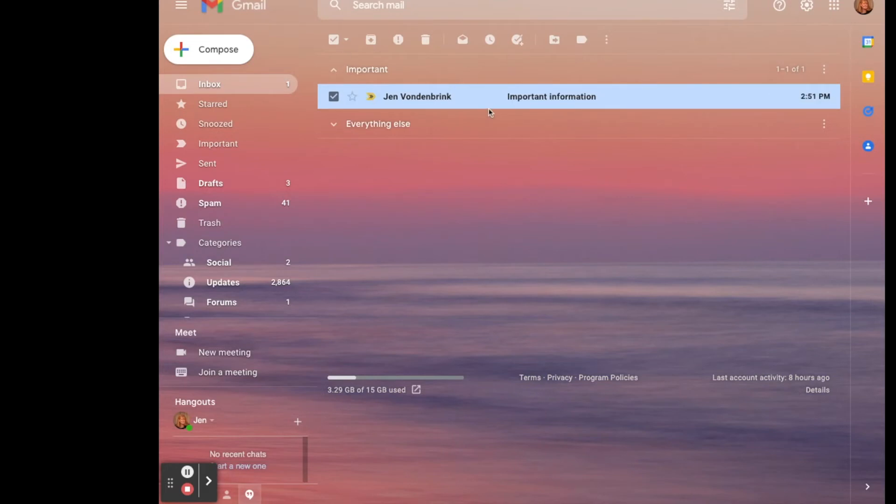
pyautogui.click(334, 96)
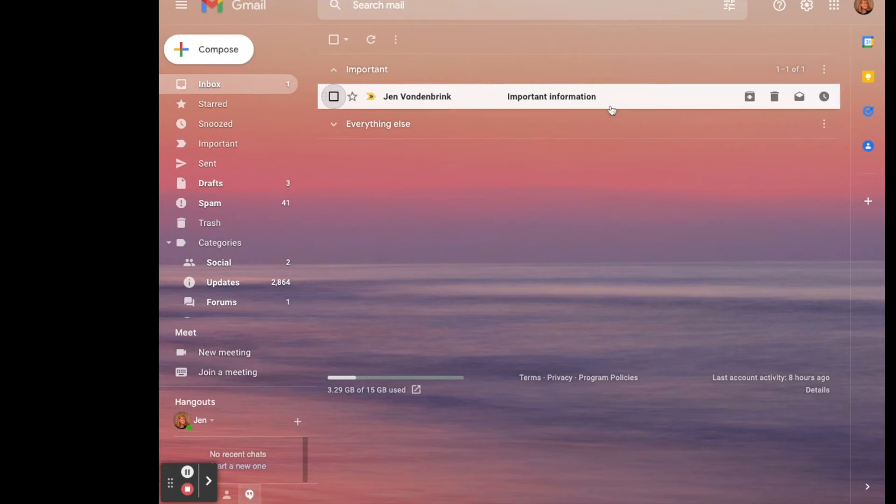
pyautogui.click(612, 107)
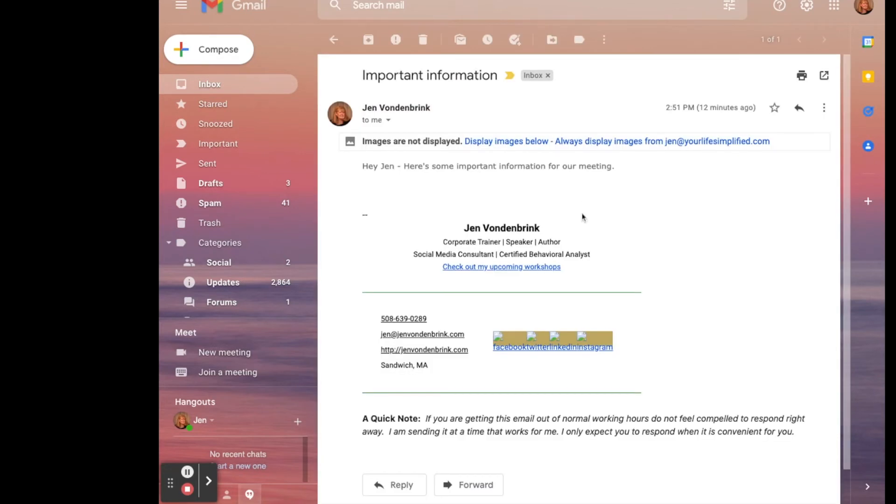
pyautogui.click(607, 42)
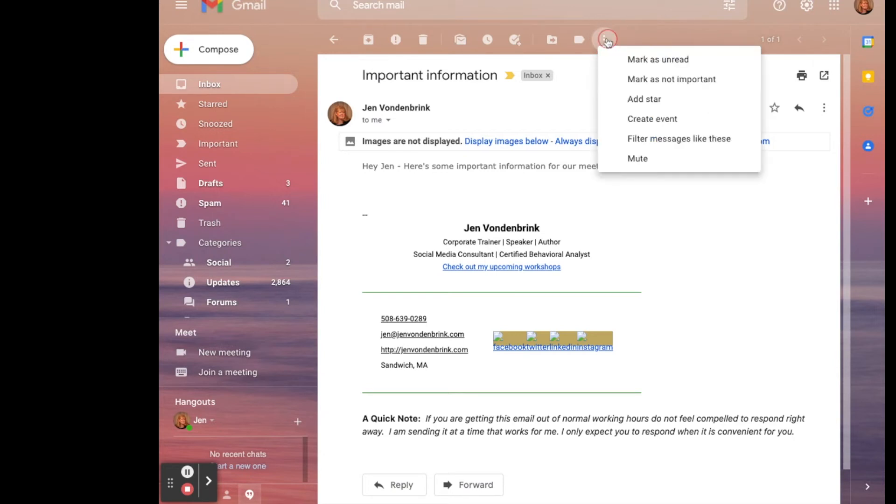
pyautogui.click(627, 123)
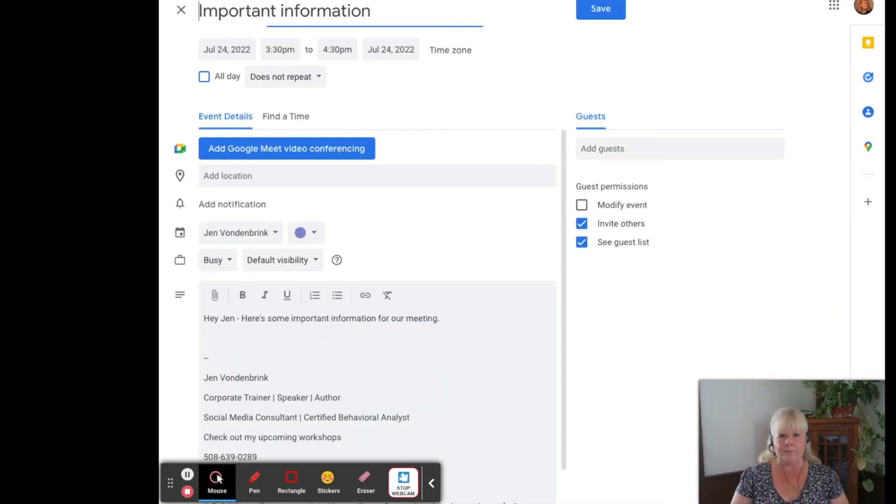
# Delete the sender's name and job-title lines of the email signature from the event description
pyautogui.click(405, 490)
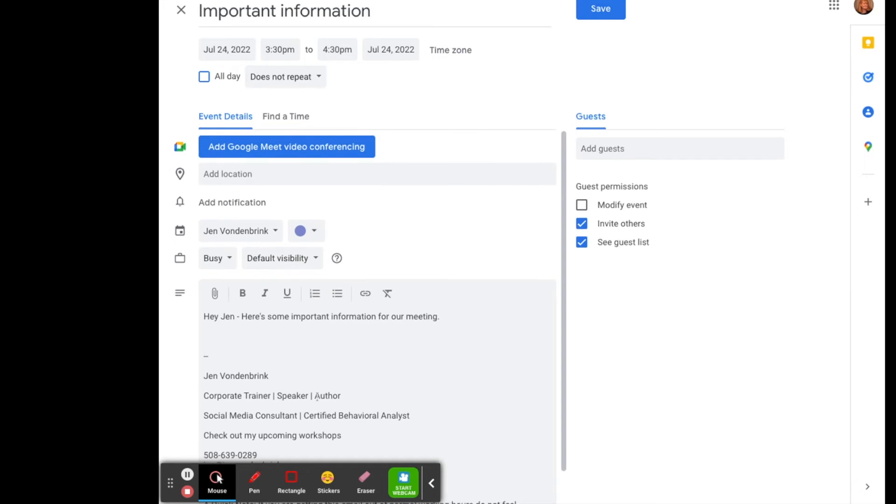
pyautogui.scroll(-1, 317, 397)
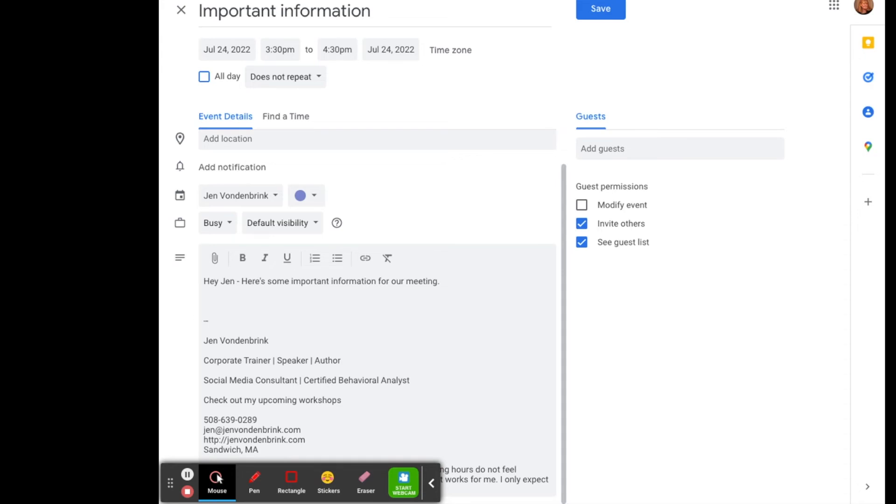
pyautogui.moveTo(203, 321)
pyautogui.mouseDown()
pyautogui.moveTo(222, 320)
pyautogui.moveTo(327, 393)
pyautogui.moveTo(293, 394)
pyautogui.moveTo(318, 388)
pyautogui.mouseUp()
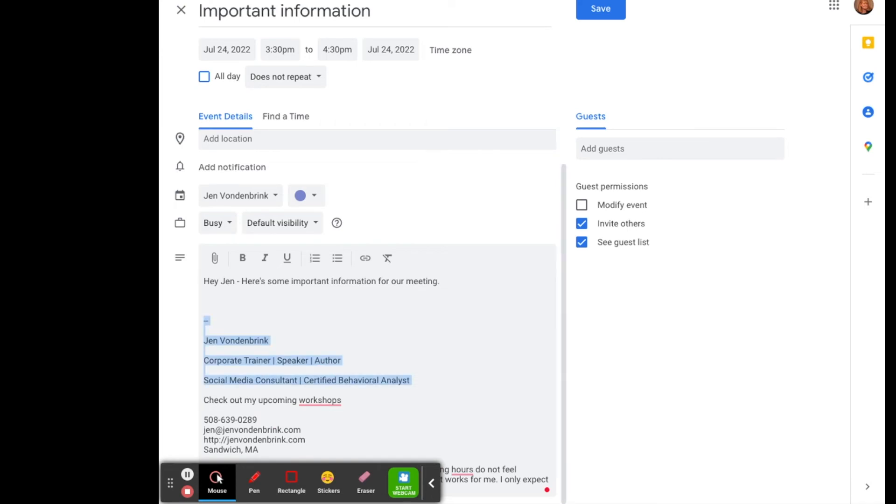
pyautogui.press('BackSpace')
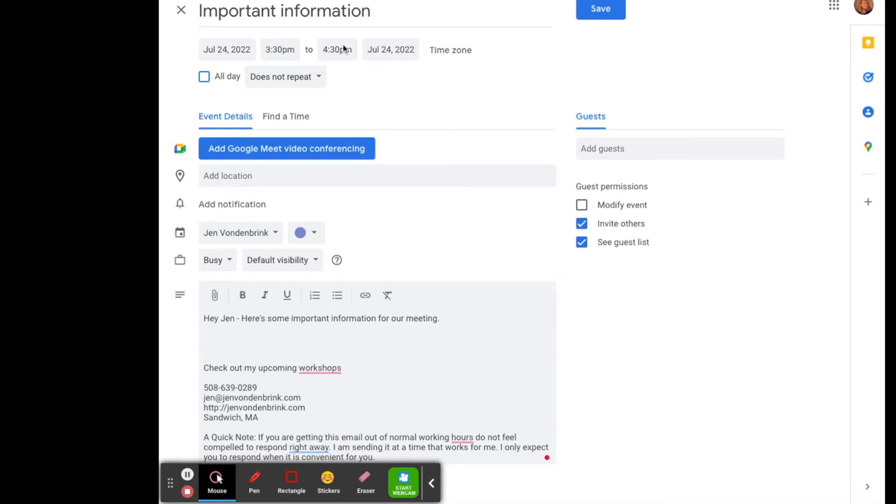
# Set the "Important information" event's date to September 29, 2022, and save the event
pyautogui.click(240, 51)
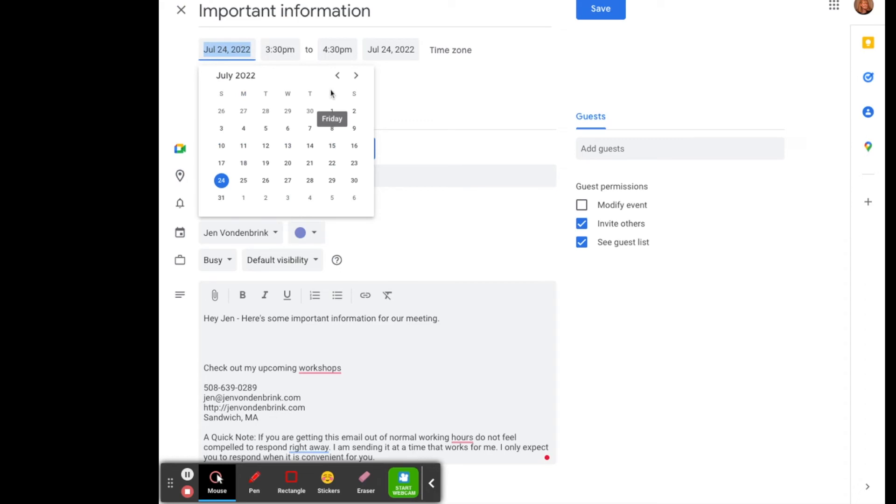
pyautogui.click(356, 76)
pyautogui.click(357, 75)
pyautogui.click(310, 181)
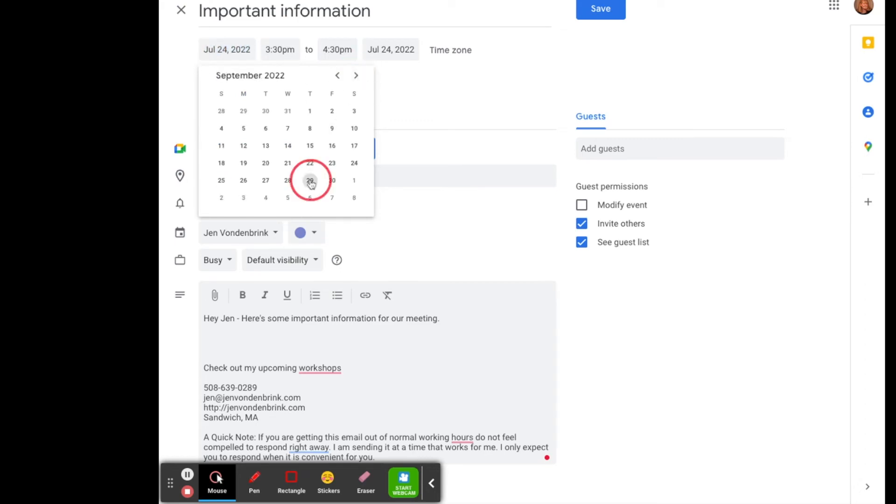
pyautogui.click(600, 10)
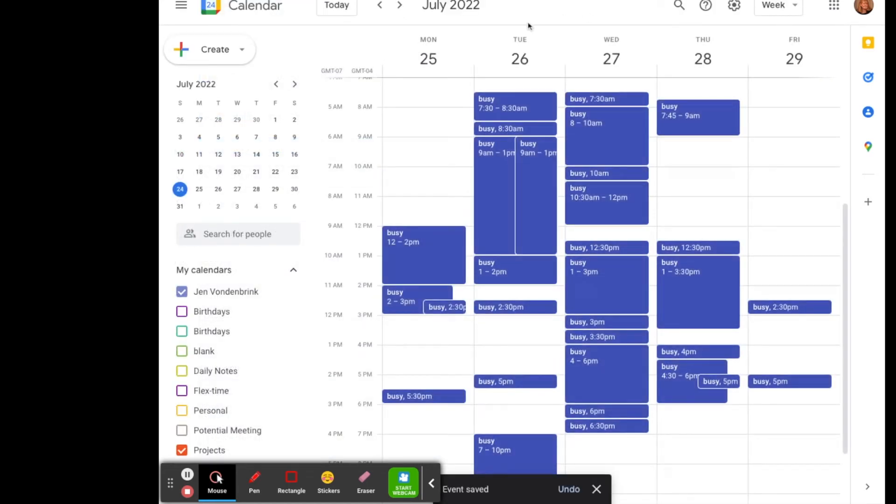
# Go to the week of September 26–30, 2022, to check the "Important information" event on Thursday
pyautogui.click(295, 84)
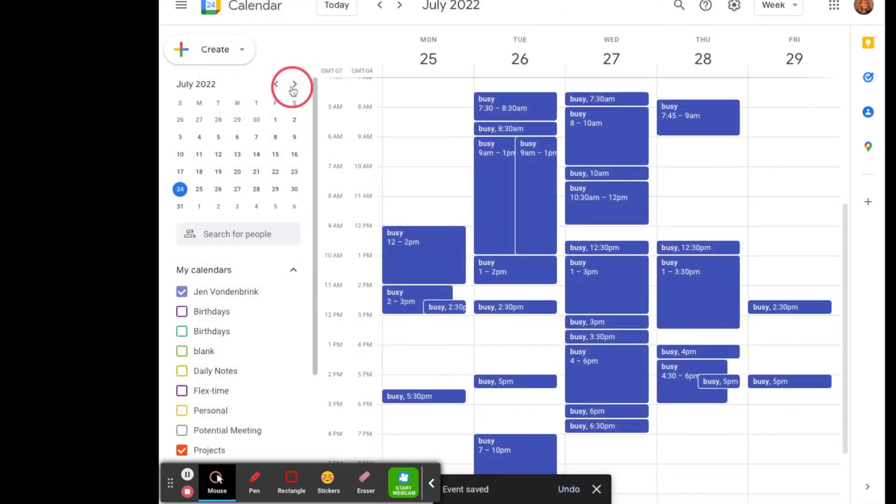
pyautogui.click(294, 85)
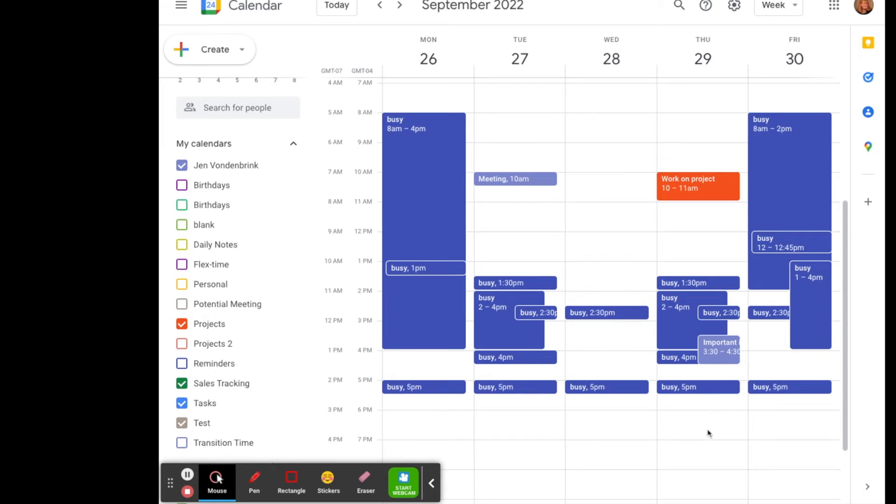
pyautogui.click(431, 486)
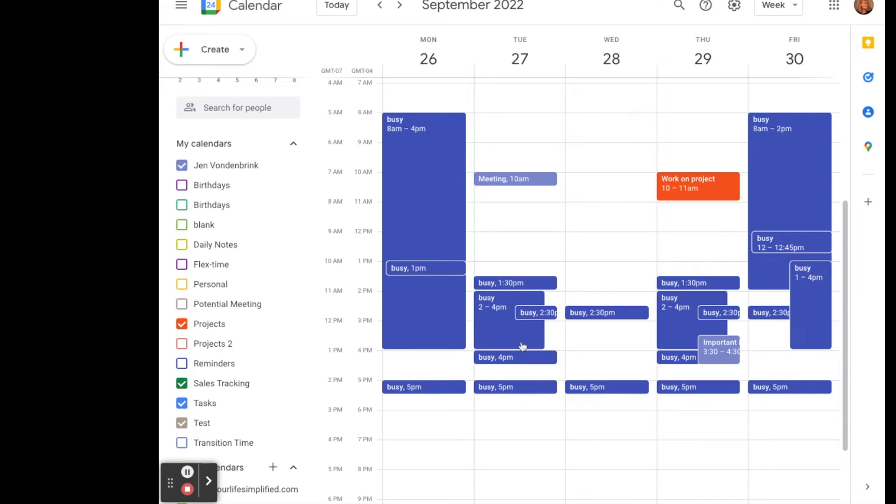
# Show weekends in the week view, and hide them again
pyautogui.scroll(2, 523, 346)
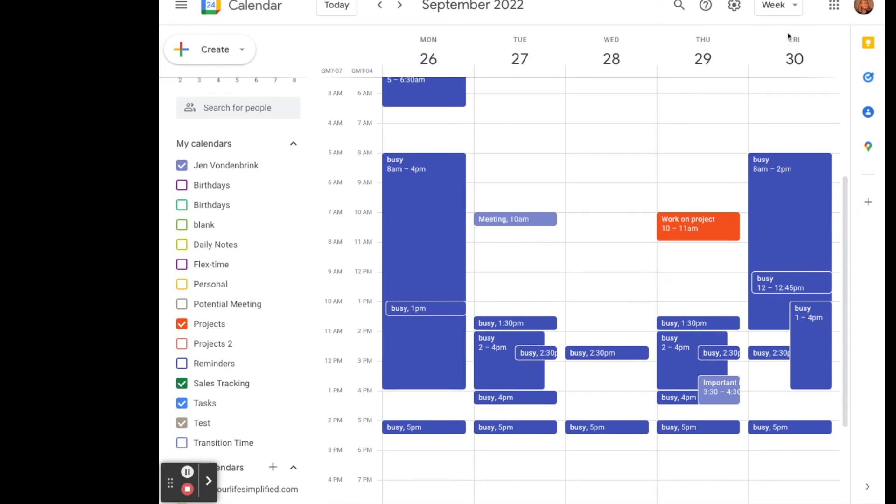
pyautogui.click(788, 14)
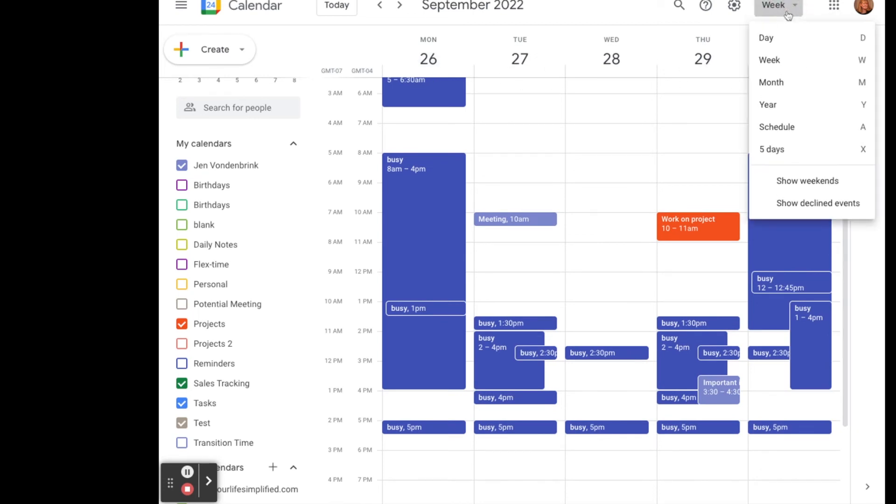
pyautogui.click(809, 182)
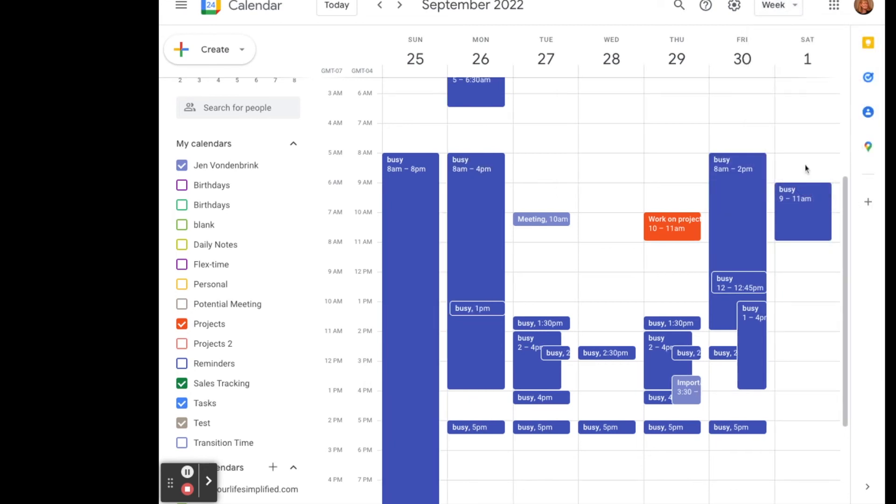
pyautogui.click(783, 9)
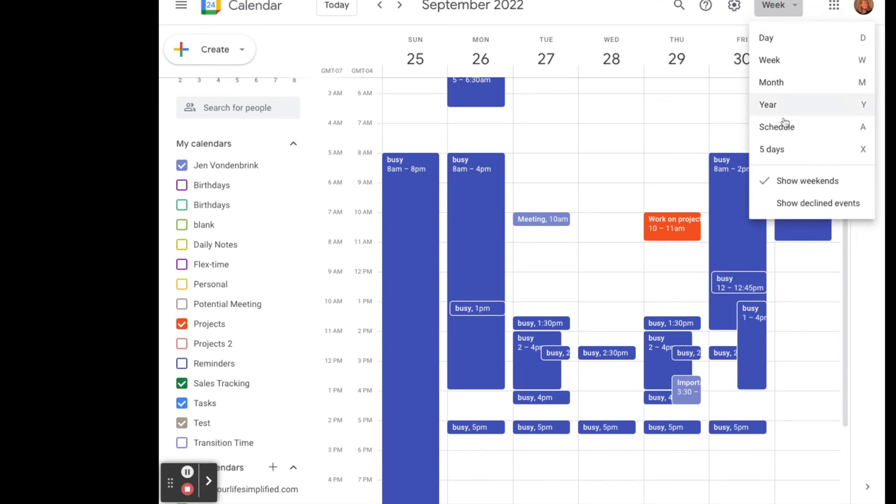
pyautogui.click(775, 182)
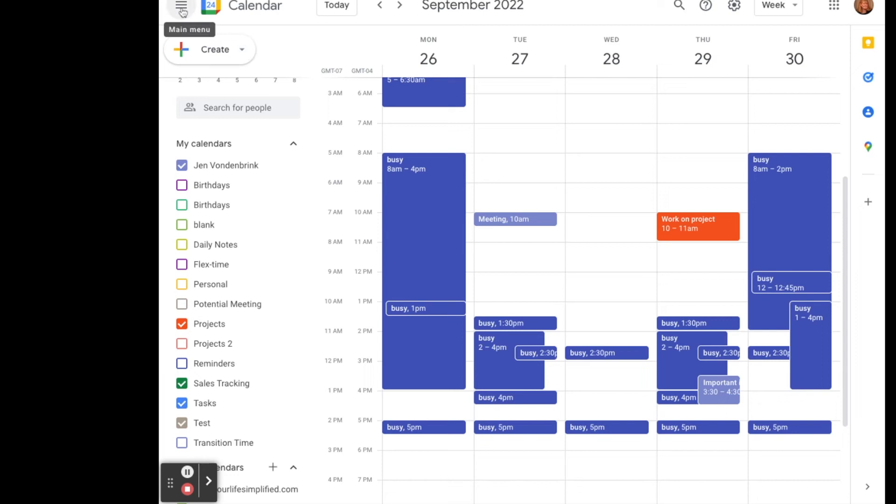
# Hide the calendar sidebar to browse the months around September 2022 in the header date picker, and bring the sidebar back
pyautogui.click(183, 13)
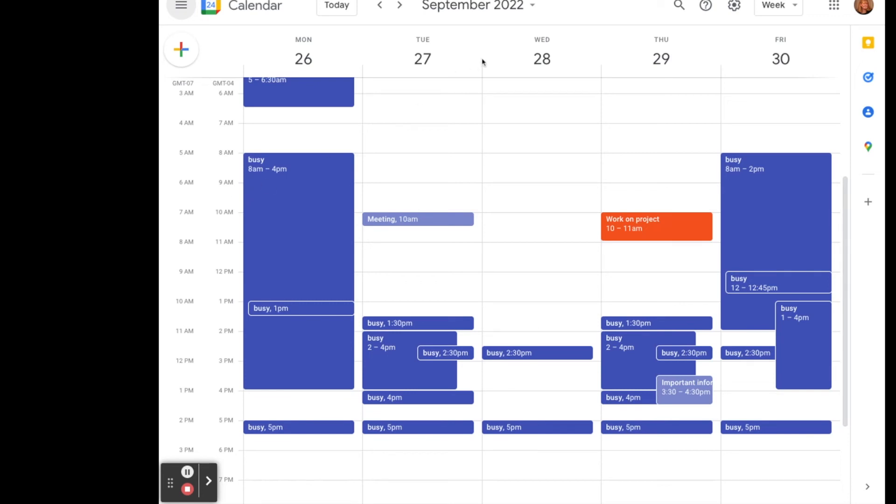
pyautogui.click(501, 14)
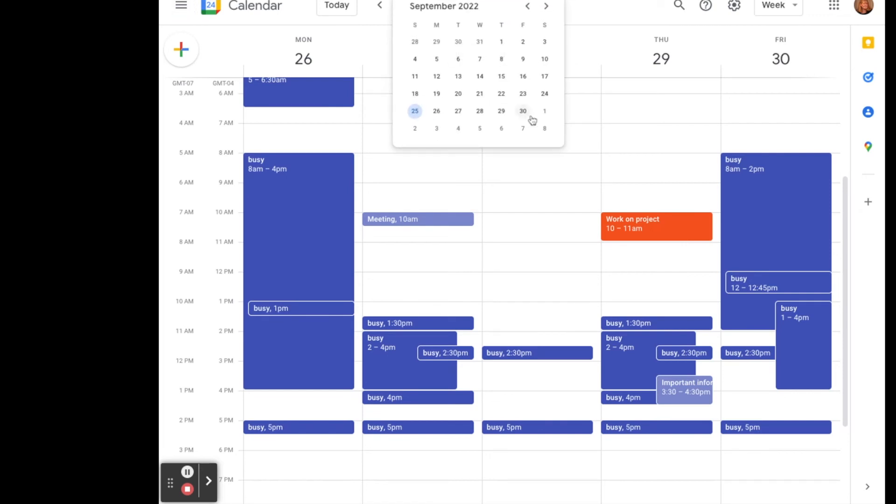
pyautogui.click(545, 7)
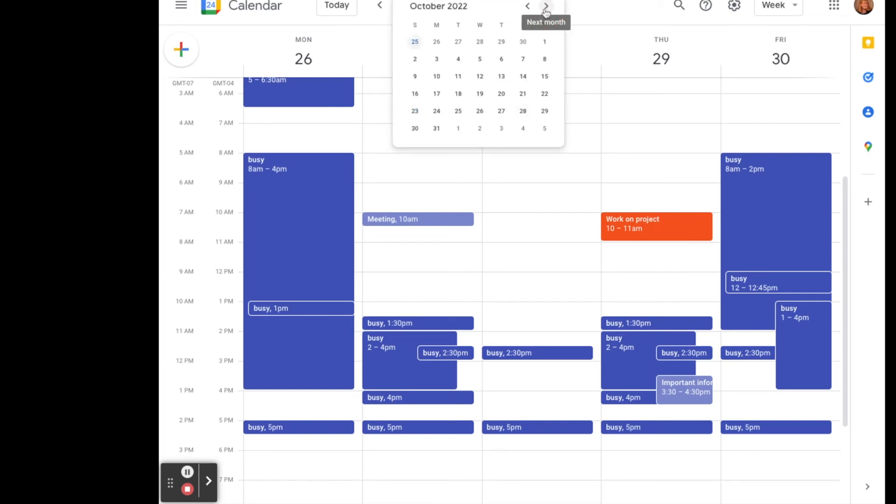
pyautogui.click(546, 8)
pyautogui.click(528, 8)
pyautogui.click(528, 8)
pyautogui.click(616, 24)
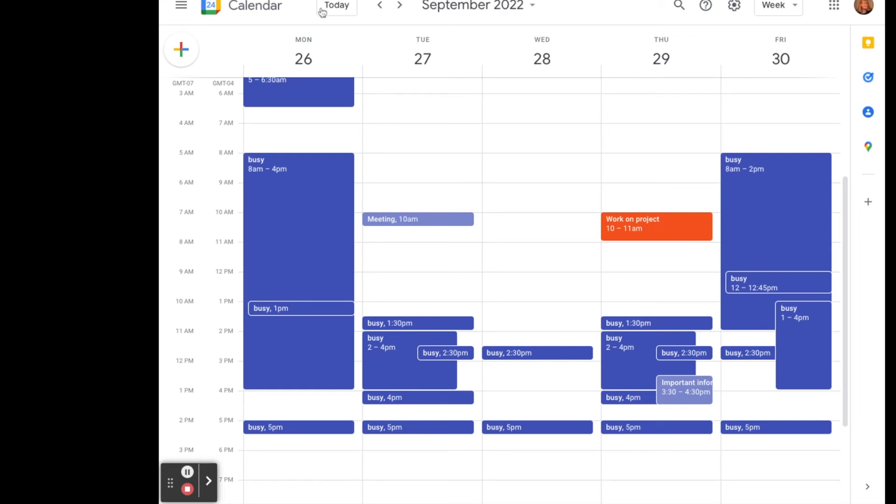
pyautogui.click(182, 9)
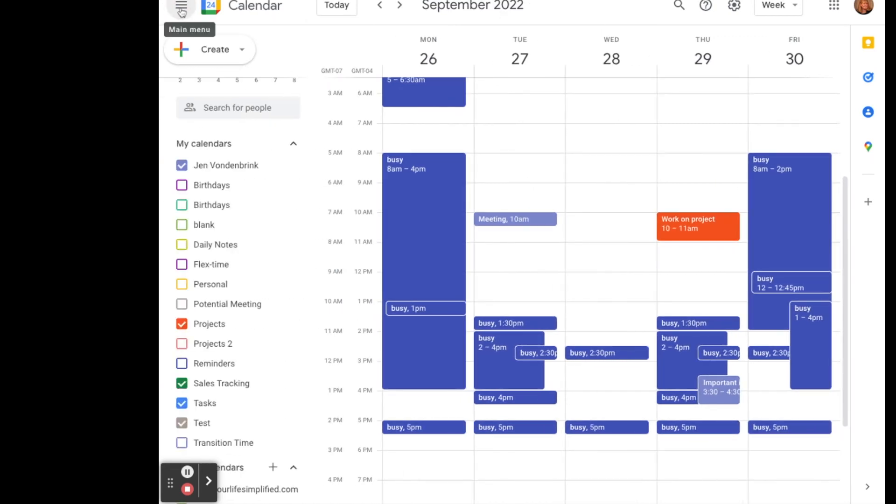
# Display only September 25–27 using a date range in the mini calendar, and narrow the range to September 25–26
pyautogui.scroll(3, 226, 154)
pyautogui.scroll(1, 226, 155)
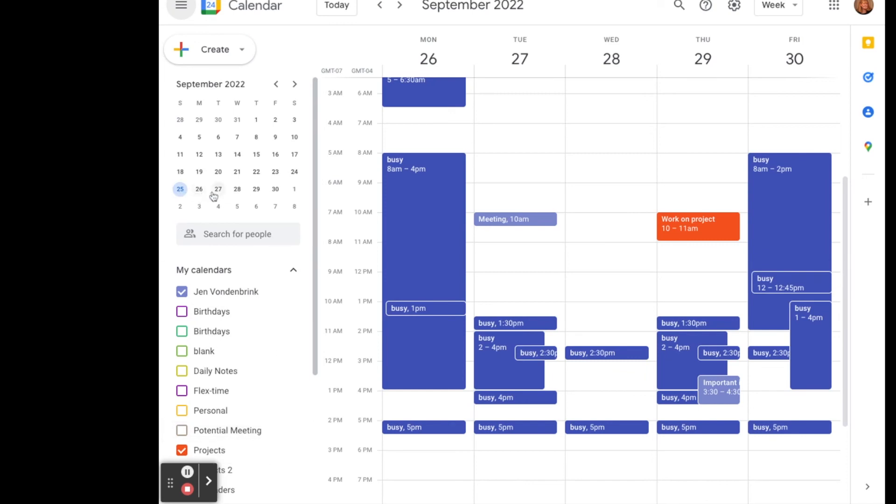
pyautogui.moveTo(183, 194); pyautogui.dragTo(218, 191)
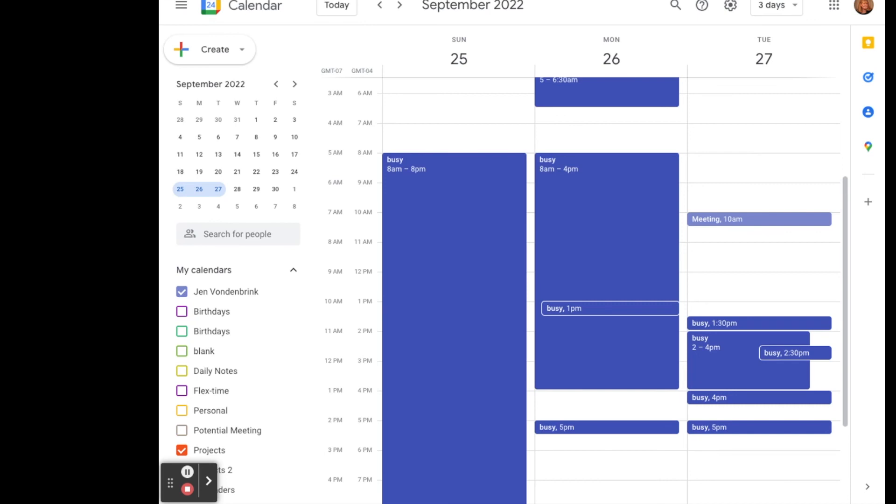
pyautogui.click(178, 194)
pyautogui.moveTo(178, 193); pyautogui.dragTo(199, 190)
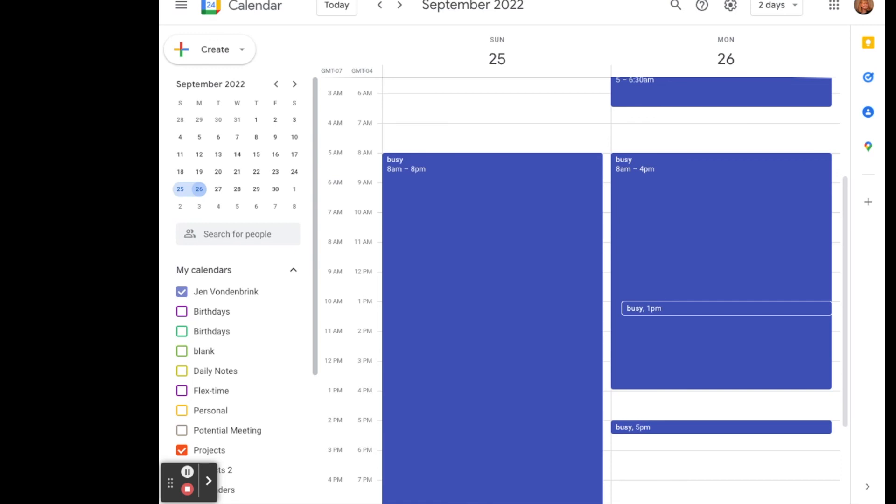
# Change the calendar to the 5 days view, and return it to the Week view
pyautogui.click(792, 8)
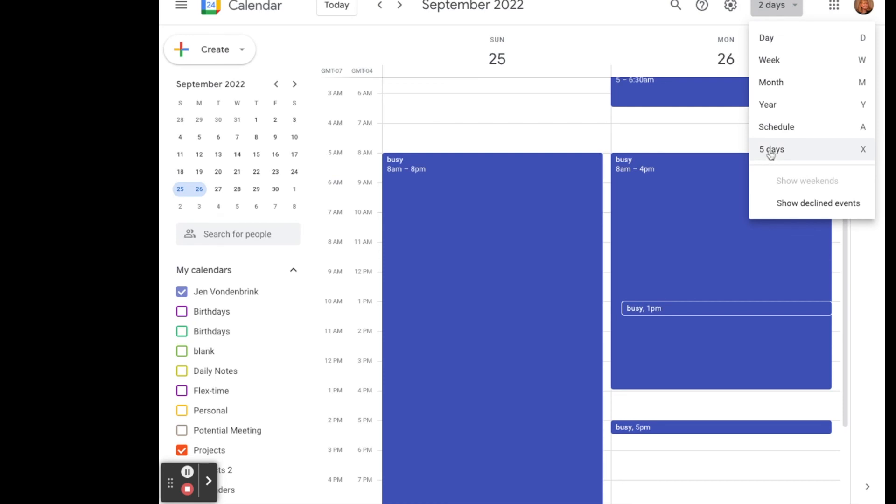
pyautogui.click(772, 156)
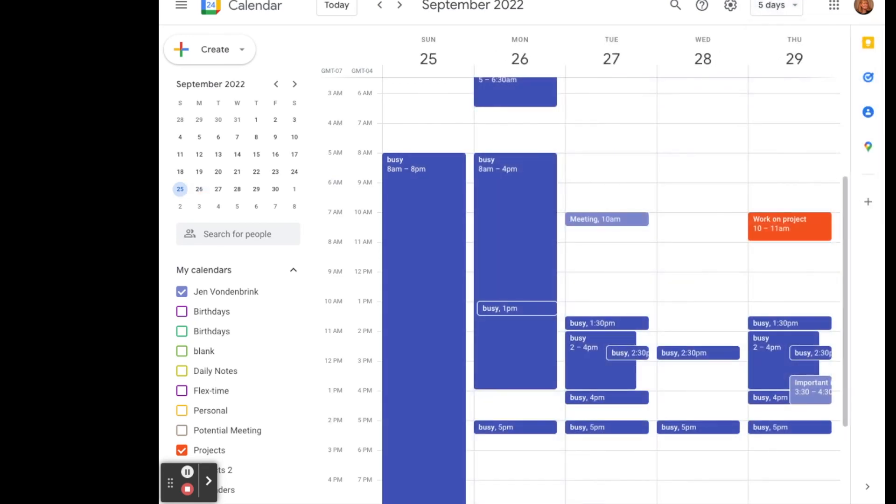
pyautogui.click(773, 10)
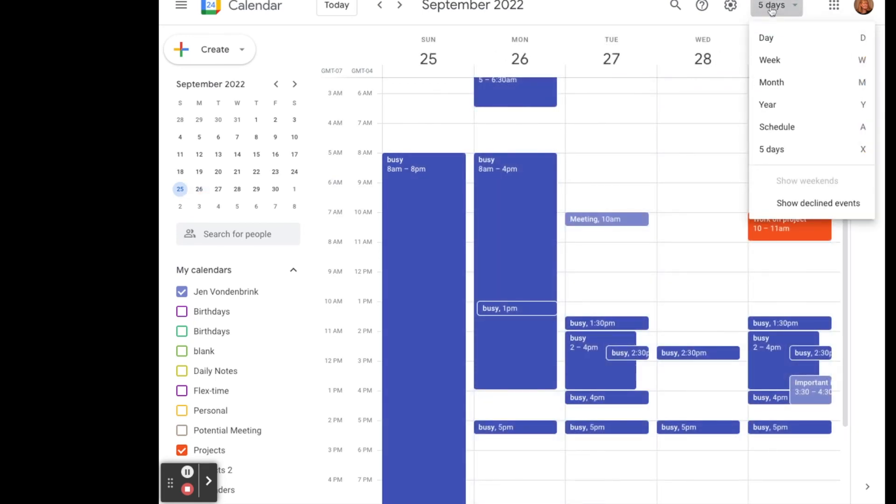
pyautogui.click(770, 65)
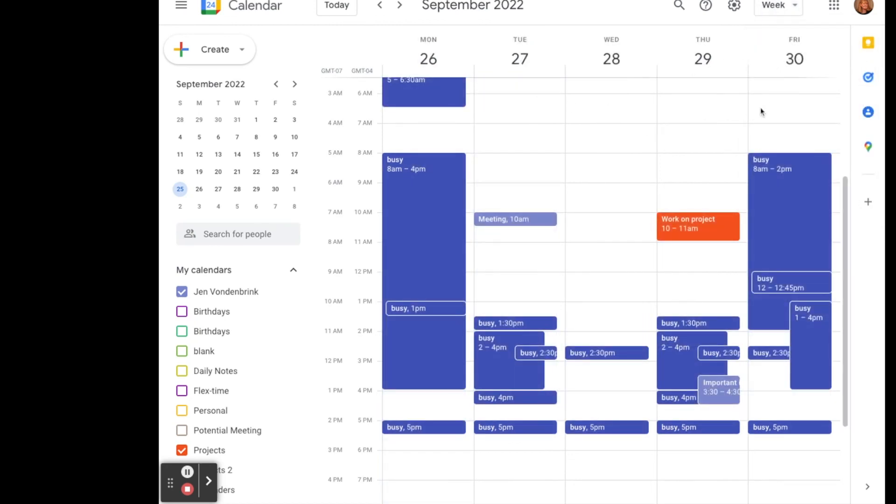
# Look through the upcoming events in the Schedule view, and return to the Week view
pyautogui.click(778, 5)
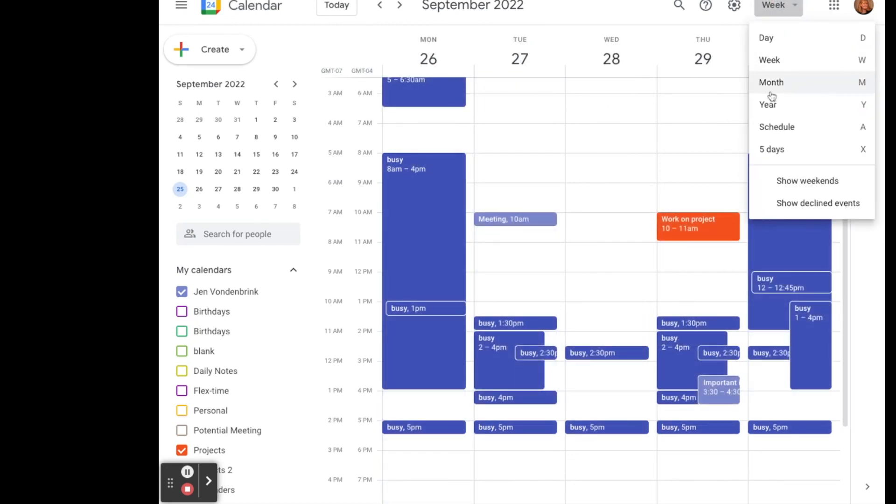
pyautogui.click(775, 134)
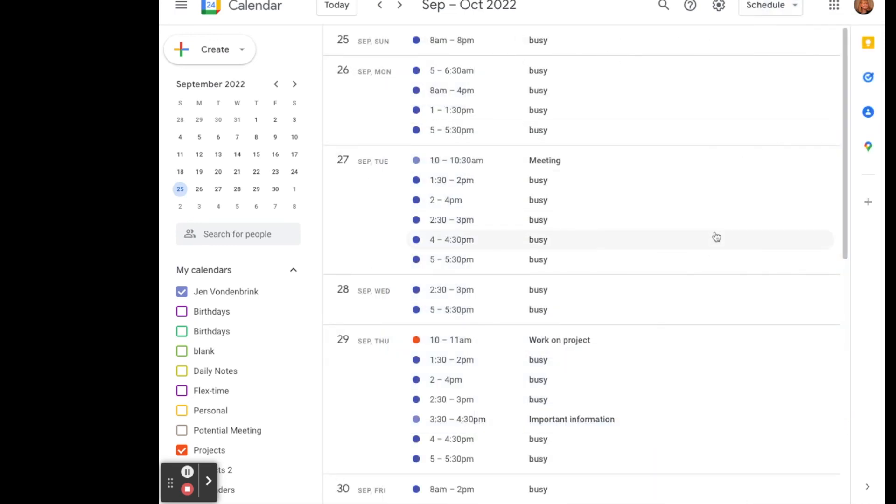
pyautogui.scroll(-10, 717, 236)
pyautogui.scroll(10, 717, 237)
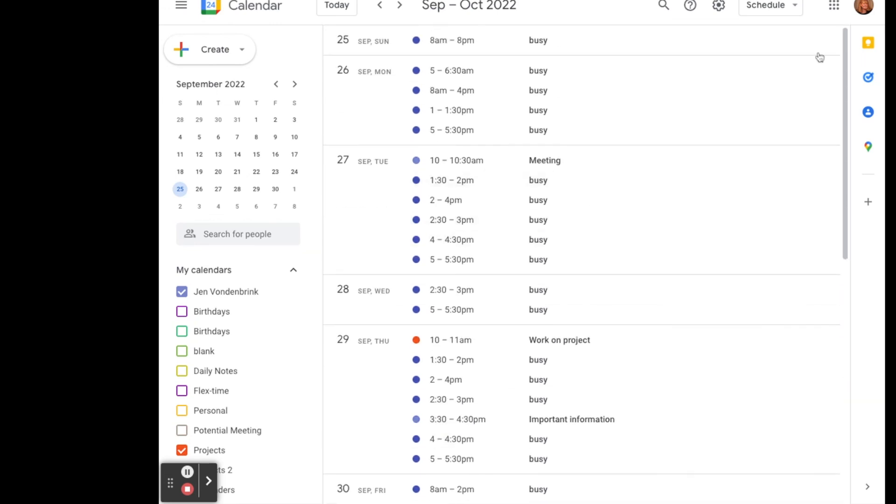
pyautogui.click(786, 14)
pyautogui.click(773, 61)
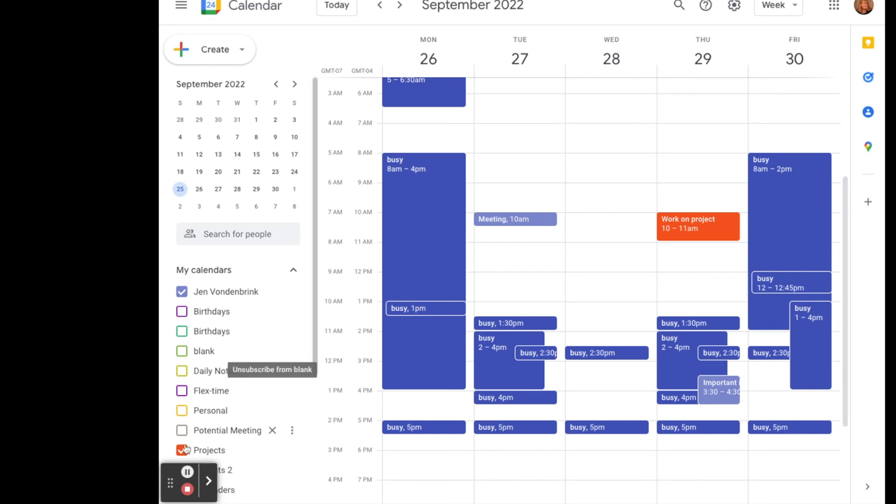
pyautogui.click(210, 481)
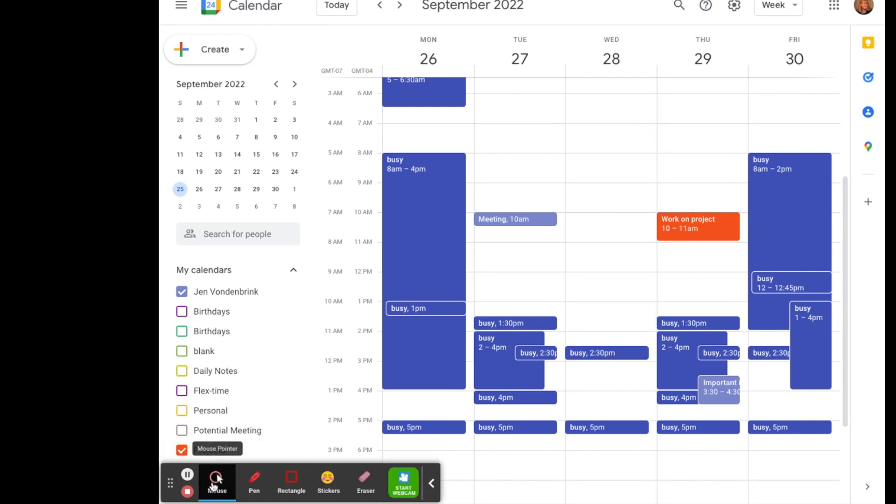
pyautogui.click(405, 493)
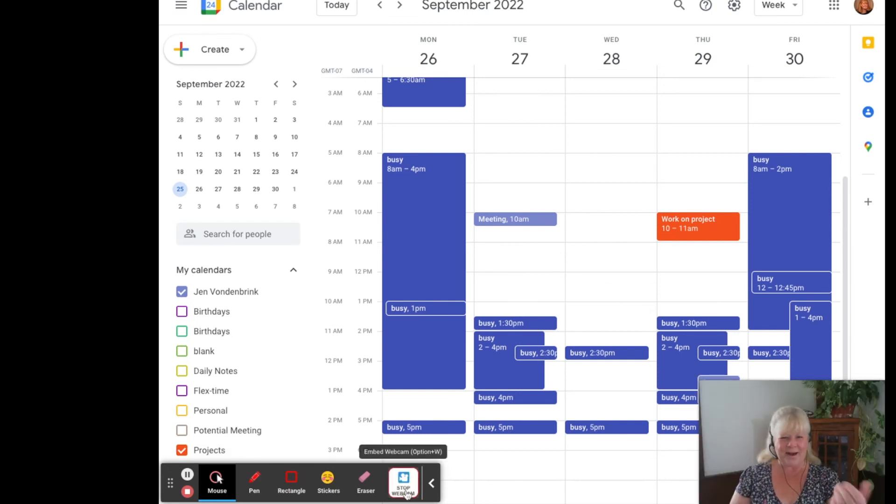